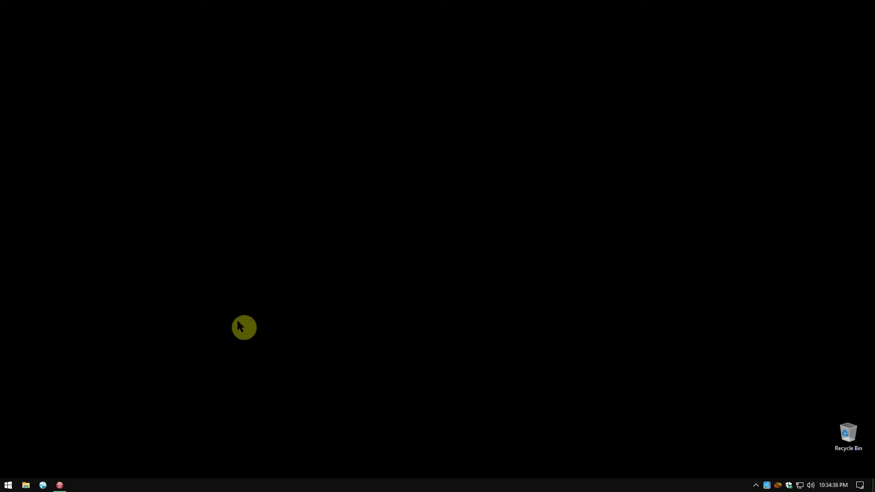
Step: Bring up SDR Console, hide the spectrum markers and show them again
left_click(60, 485)
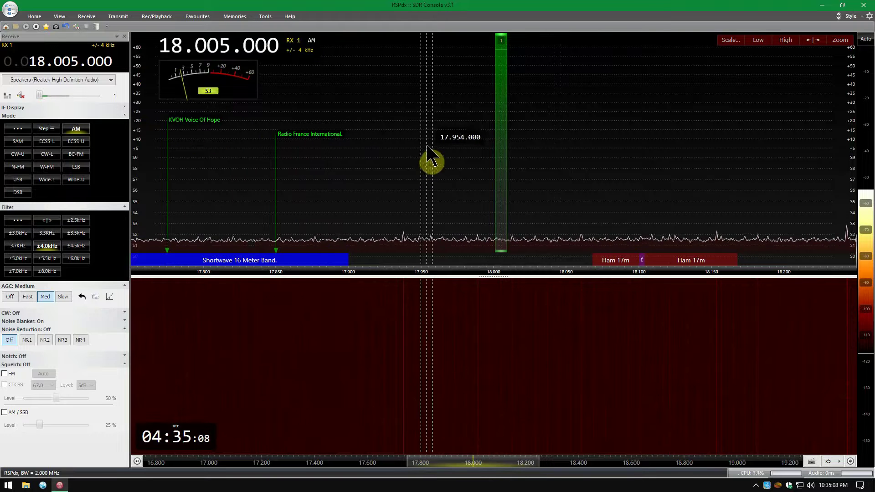
left_click(60, 17)
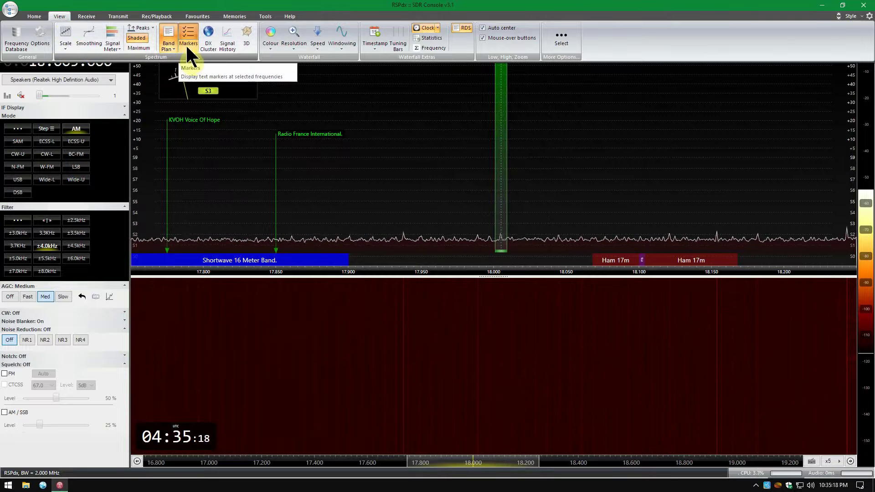
left_click(187, 29)
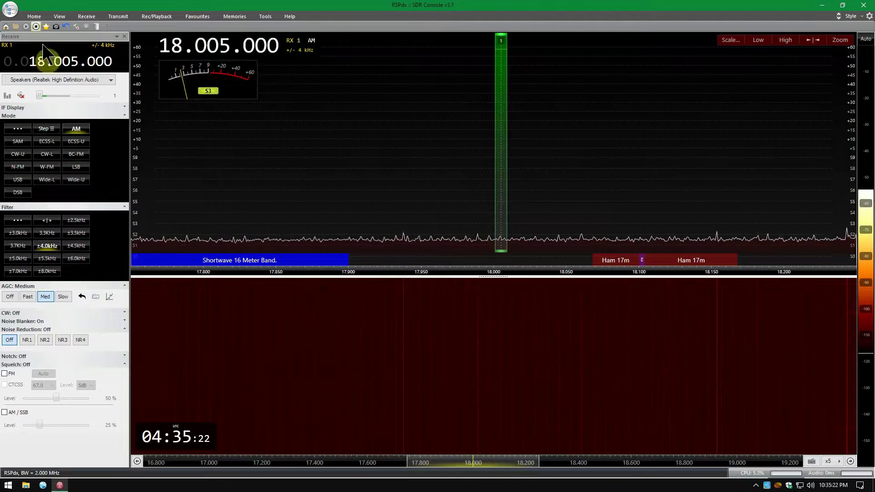
left_click(59, 17)
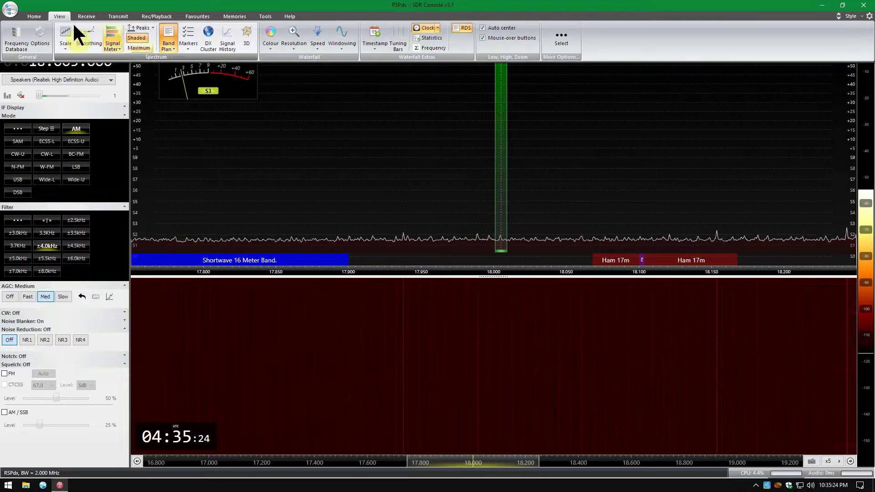
left_click(189, 41)
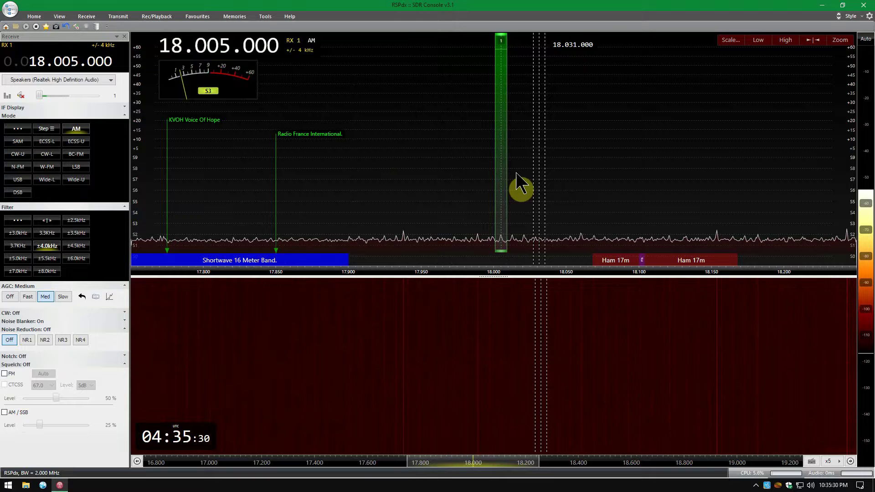
Step: Add a spectrum marker named "A Radio Station" at the currently tuned frequency of 18.005 MHz
left_click(61, 17)
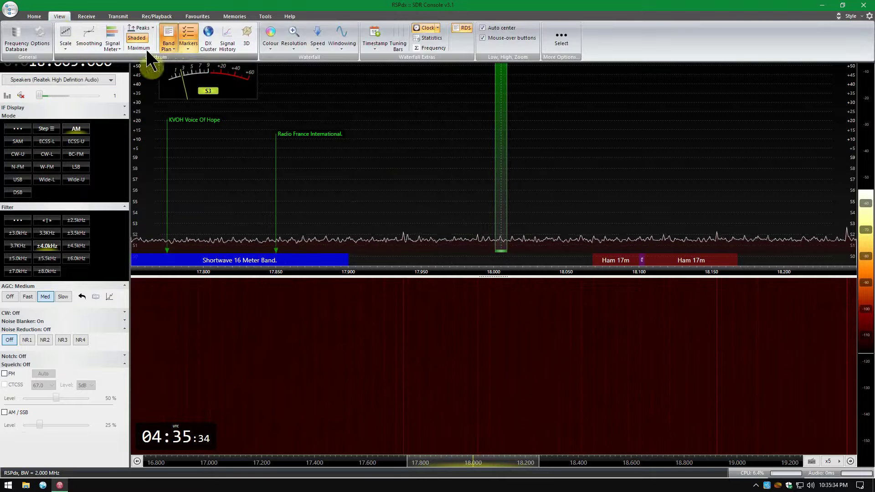
left_click(188, 49)
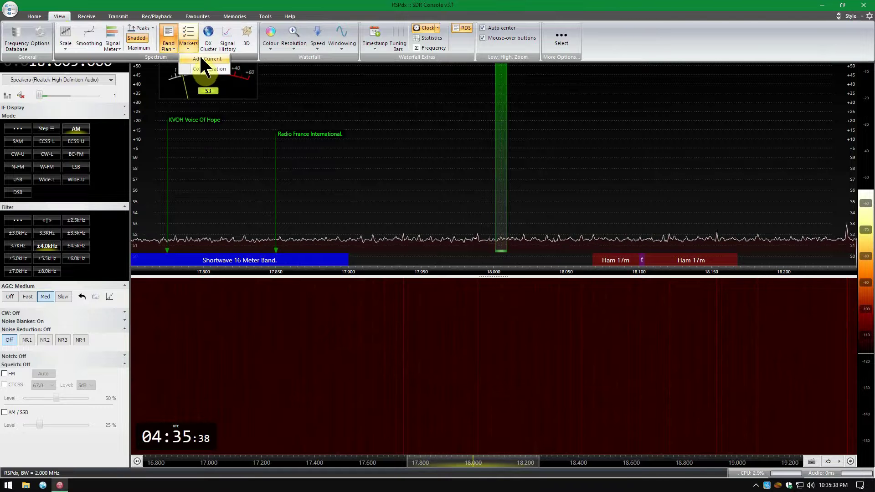
left_click(206, 59)
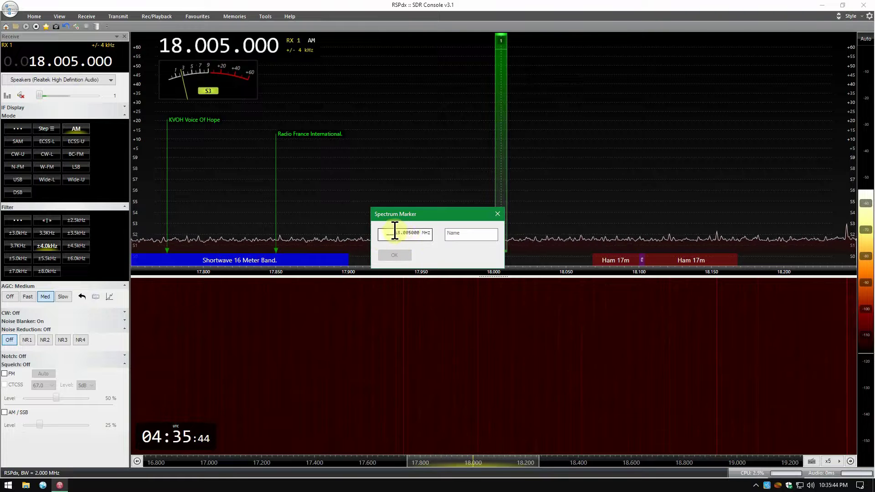
left_click(447, 234)
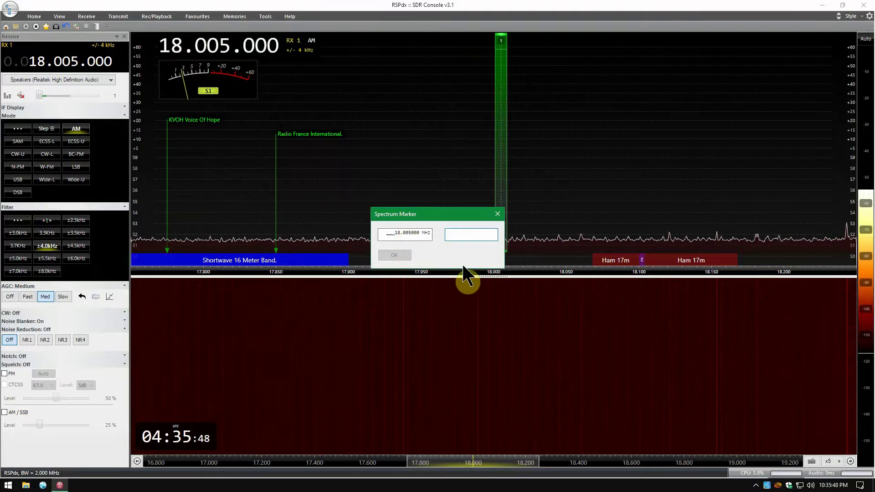
type("A Radio Station")
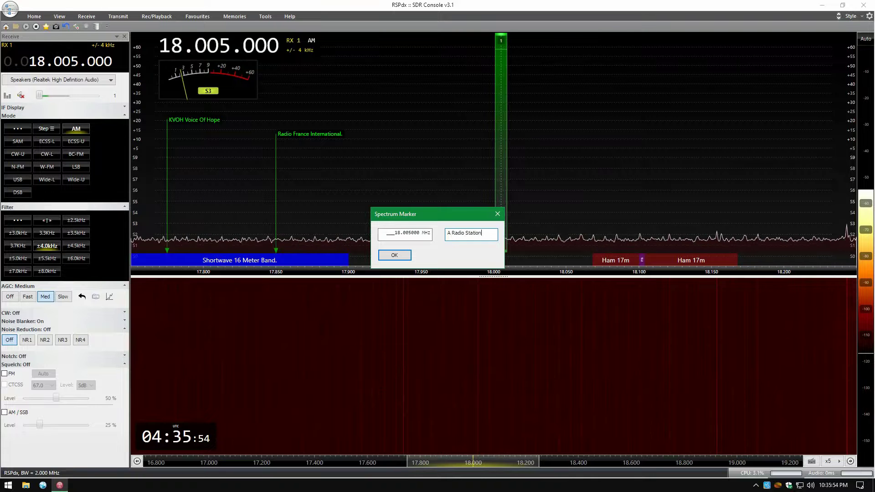
left_click(394, 255)
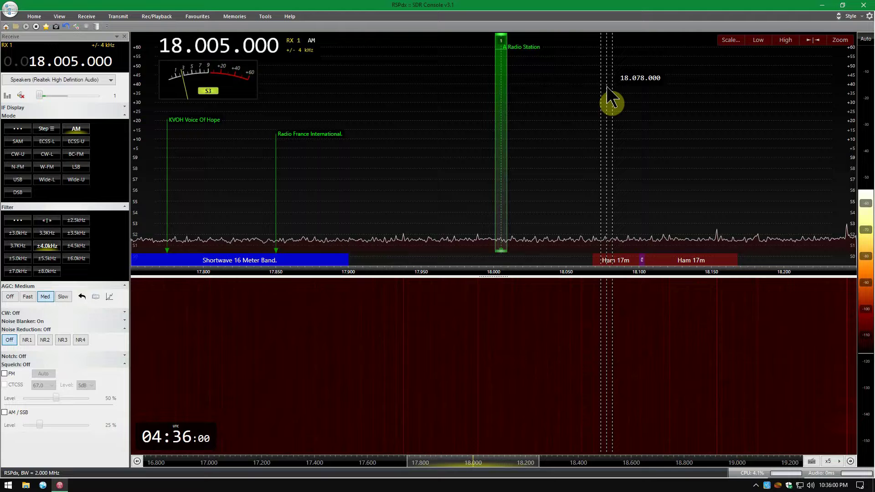
Step: Tune the receiver down to 17.993 MHz, away from the "A Radio Station" marker
scroll(611, 101, "up", 5)
scroll(612, 98, "down", 2)
scroll(609, 100, "down", 15)
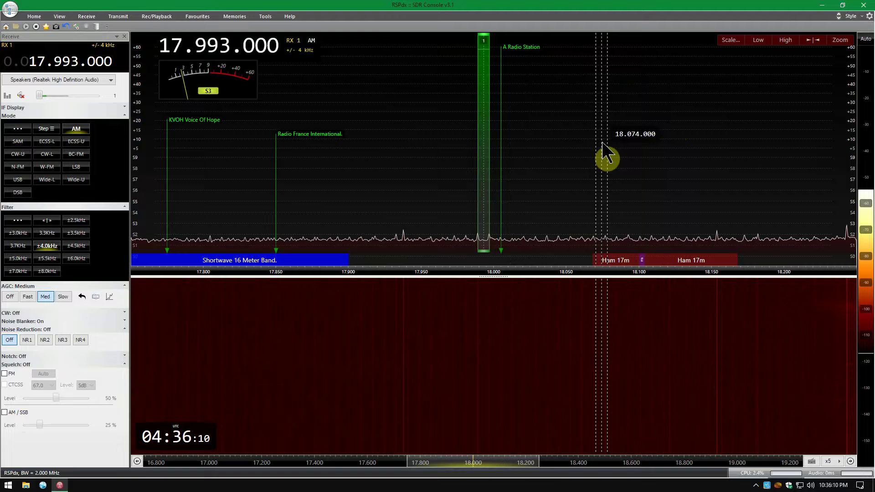
Step: Delete the "A Radio Station" marker from the marker configuration list and close the configuration
left_click(60, 17)
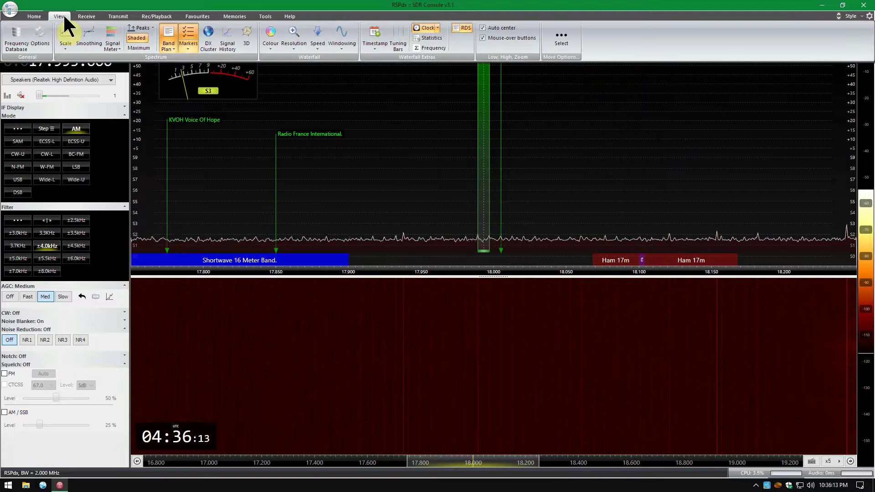
left_click(187, 45)
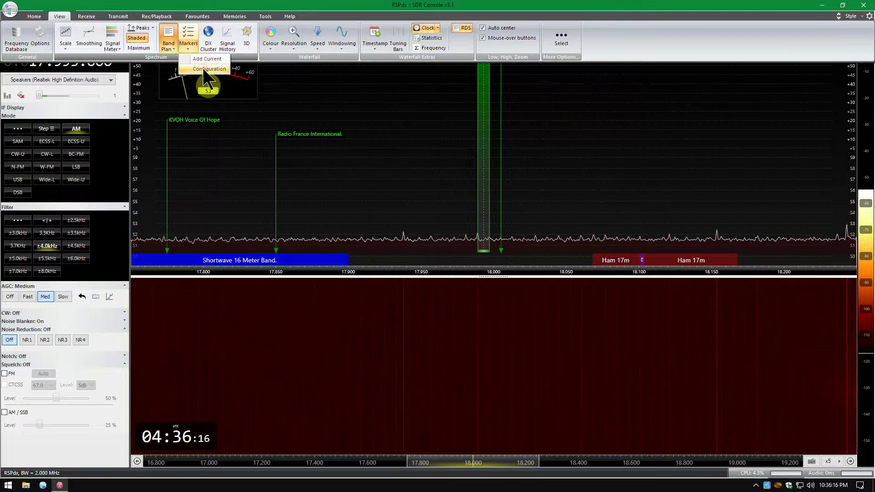
left_click(208, 75)
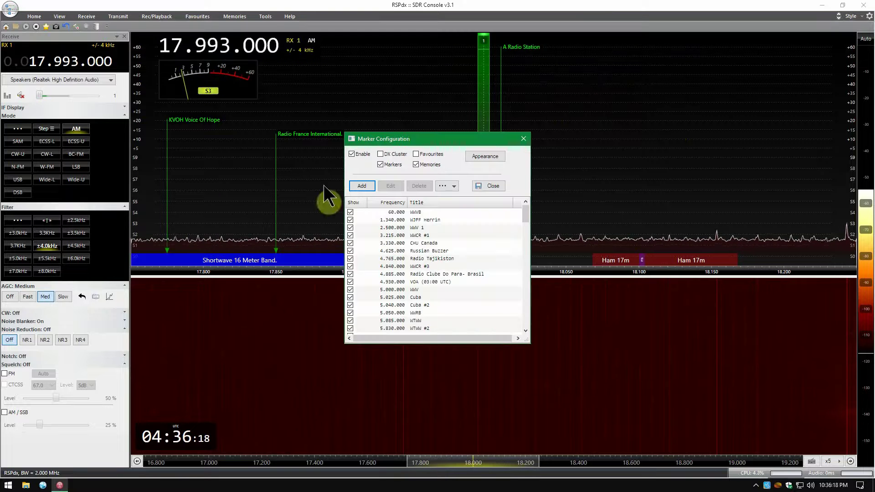
scroll(432, 257, "down", 1)
scroll(432, 258, "down", 12)
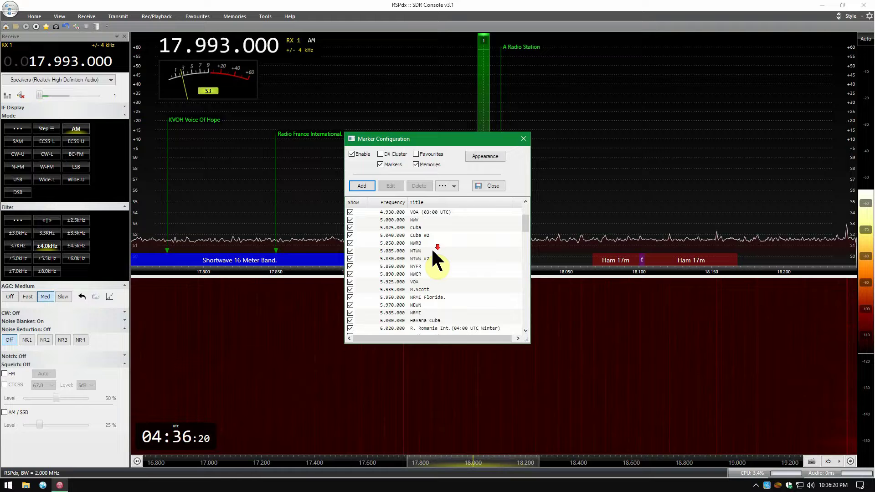
scroll(431, 248, "down", 10)
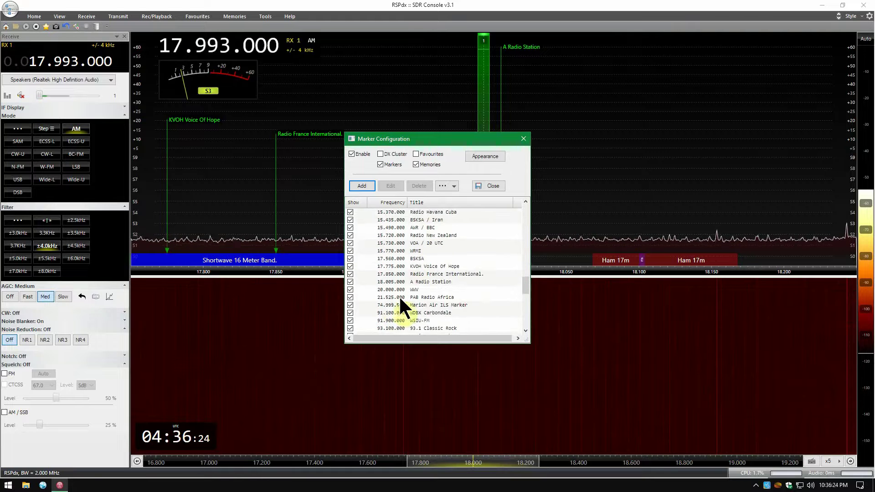
left_click(387, 281)
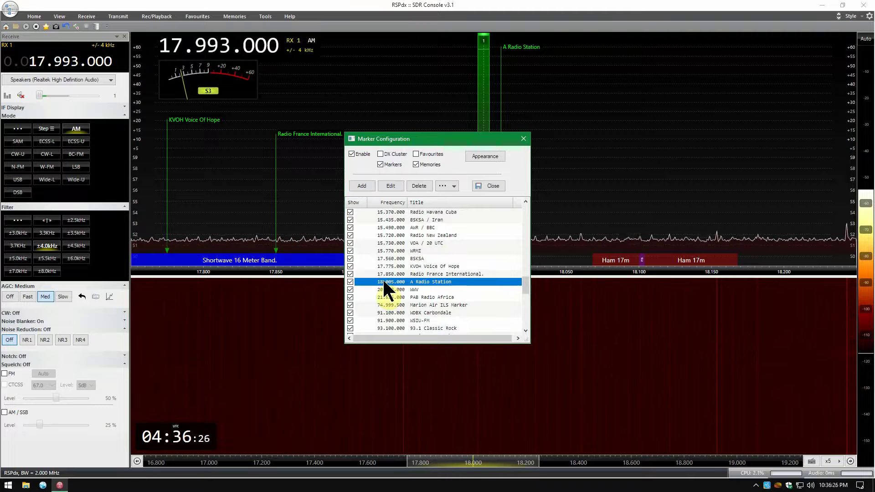
left_click(419, 186)
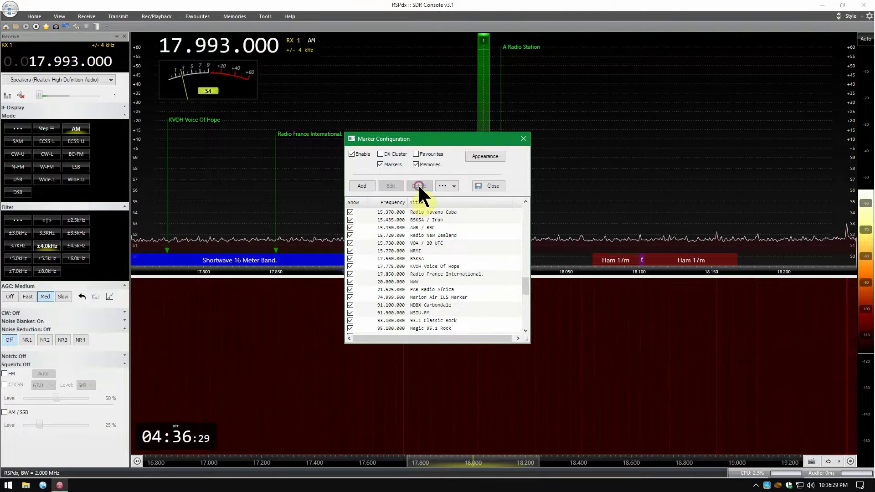
left_click(491, 187)
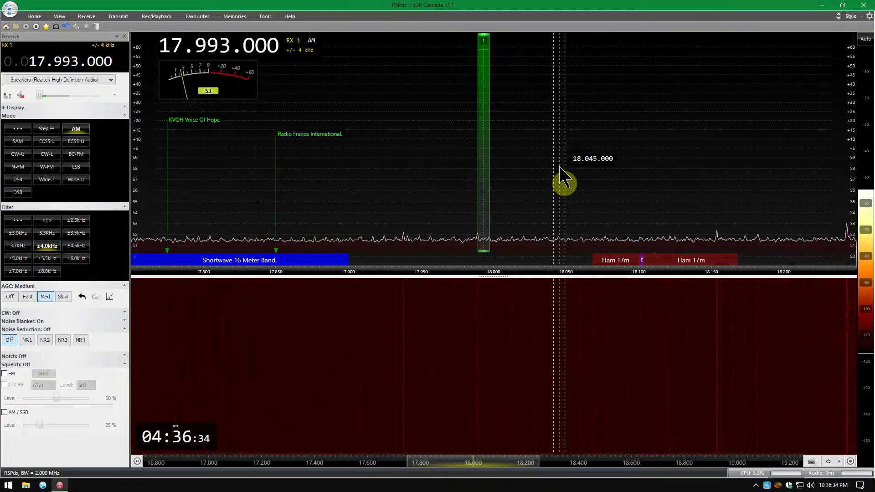
Step: Reopen the marker configuration, look through the stored stations and select the 17.850 MHz Radio France International entry
left_click(59, 16)
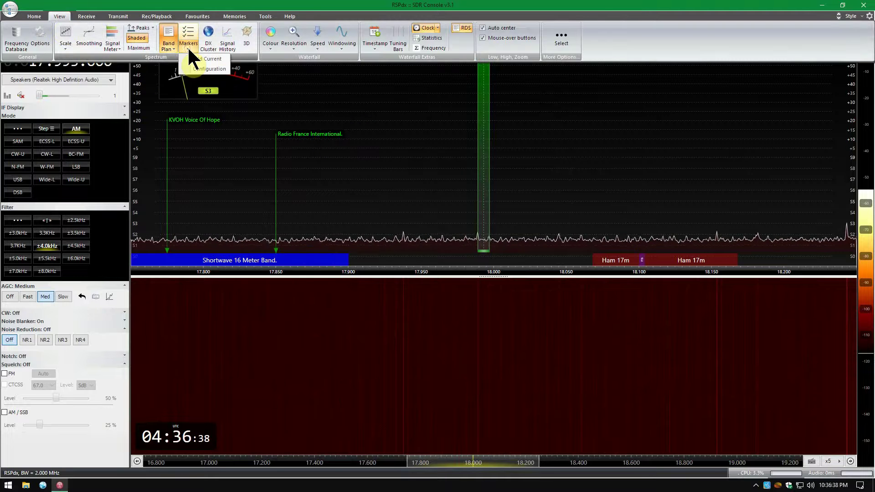
left_click(204, 75)
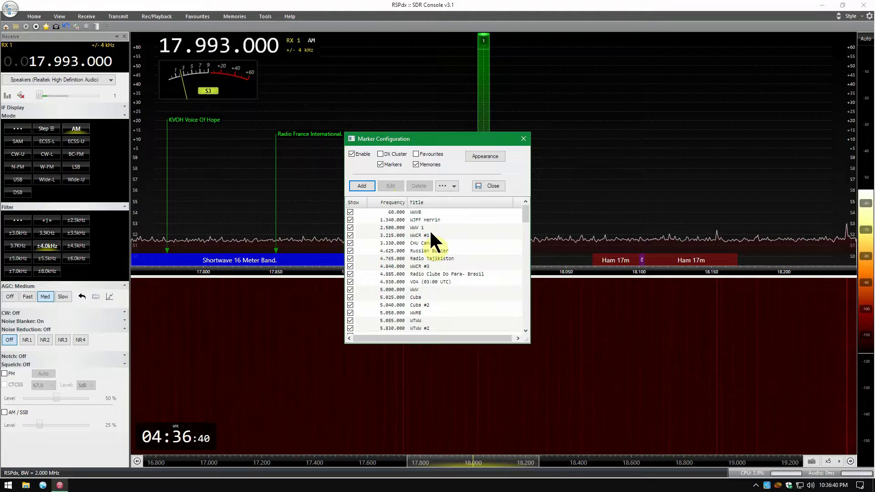
scroll(471, 262, "down", 2)
scroll(467, 270, "down", 3)
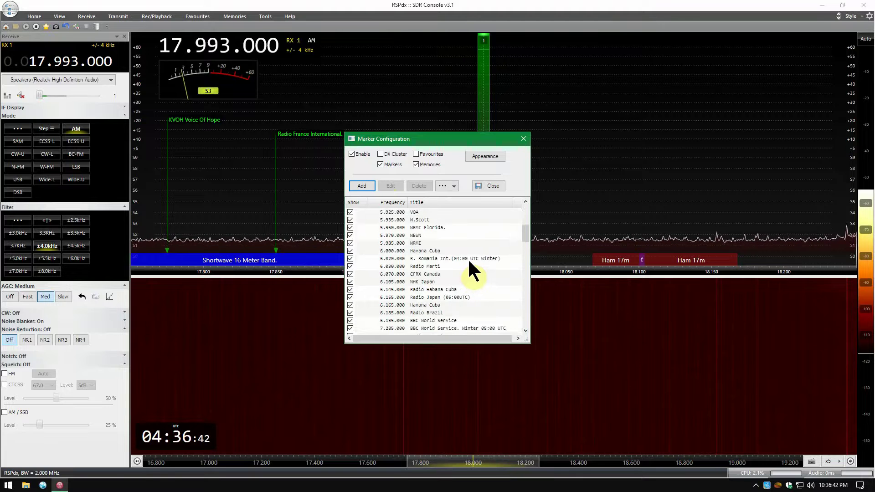
scroll(469, 271, "down", 2)
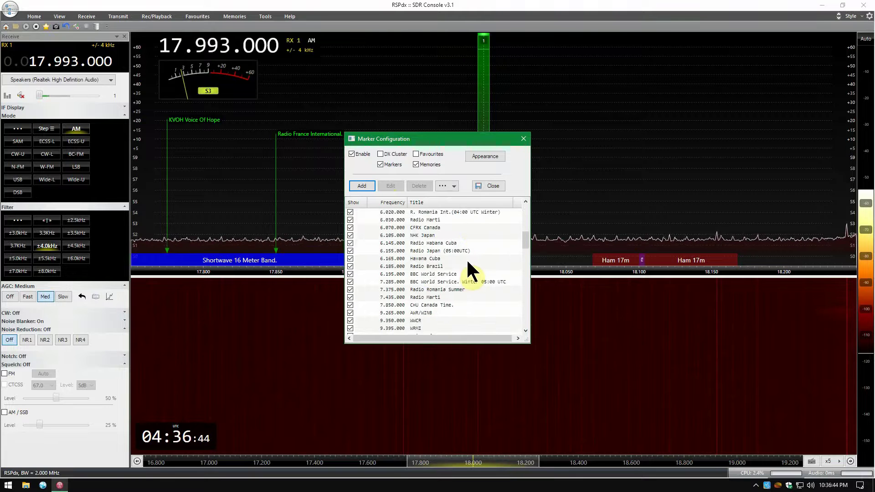
scroll(470, 264, "down", 5)
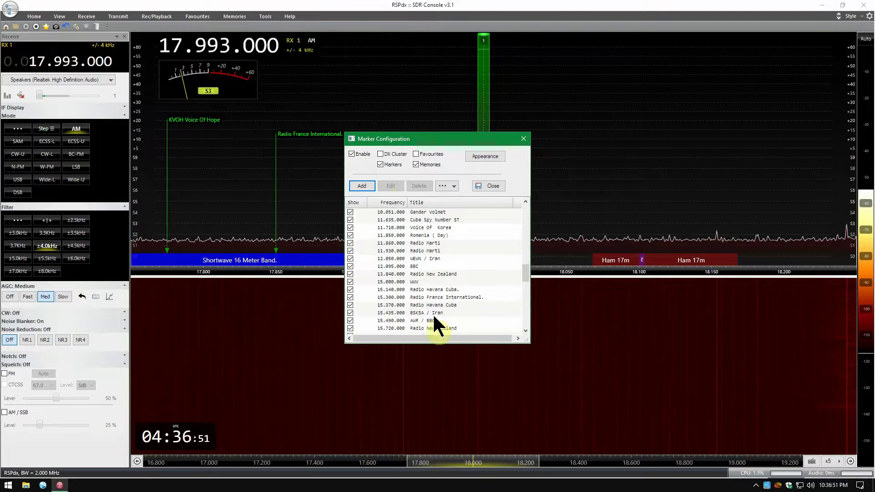
scroll(435, 324, "down", 4)
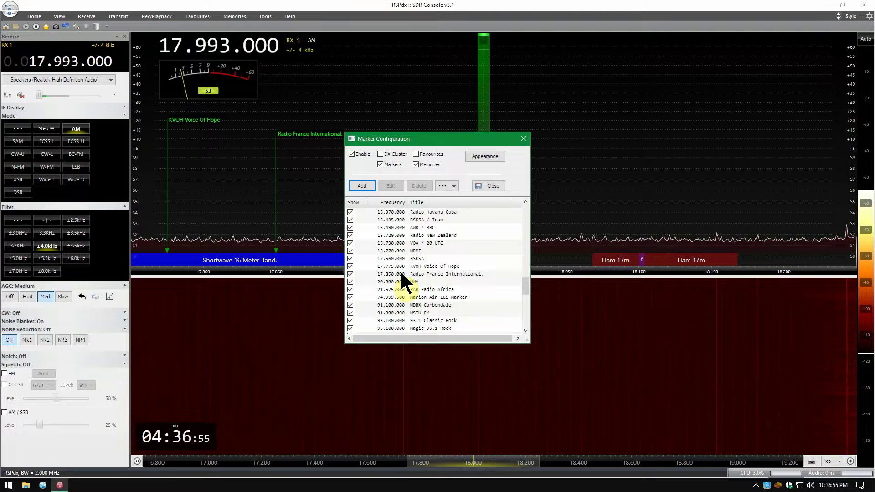
left_click(402, 274)
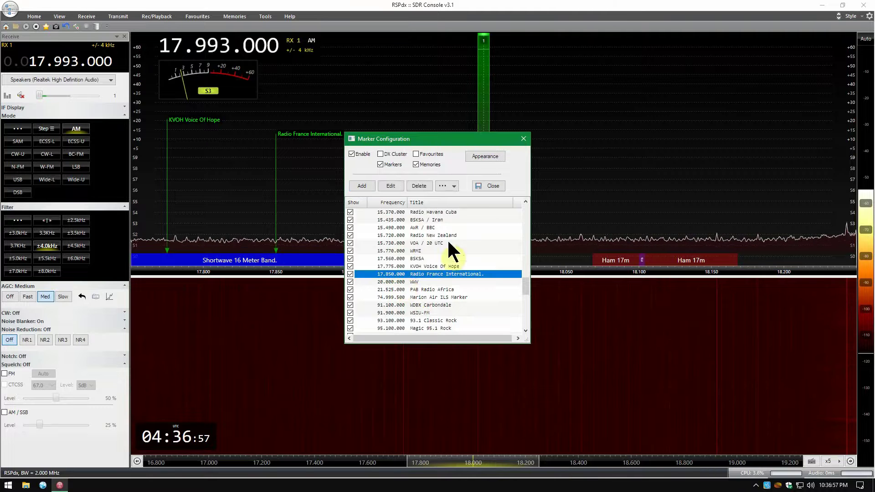
Step: Try marker font sizes 16 and 14 and the Thin and Normal styles, and close both dialogs without applying the appearance changes
left_click(482, 155)
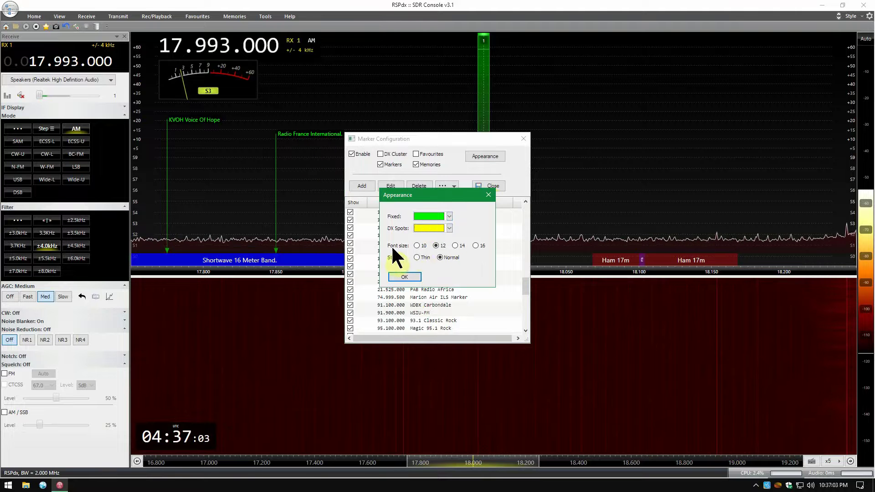
left_click(476, 246)
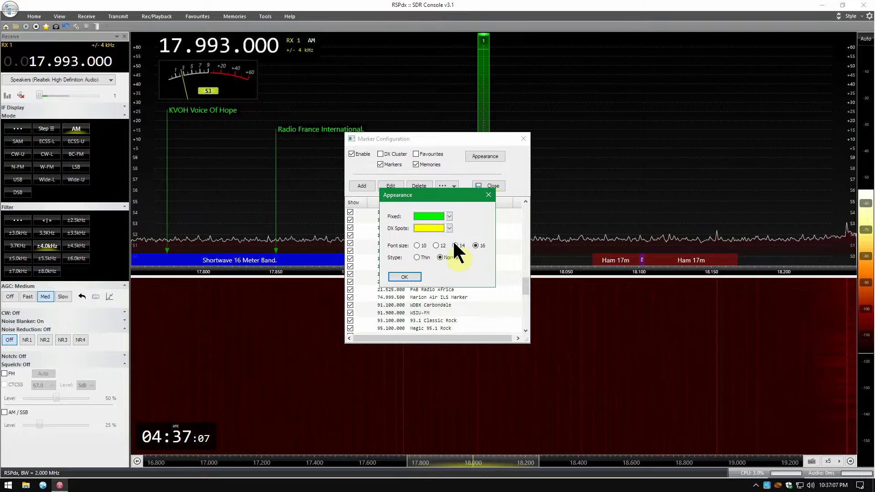
left_click(454, 245)
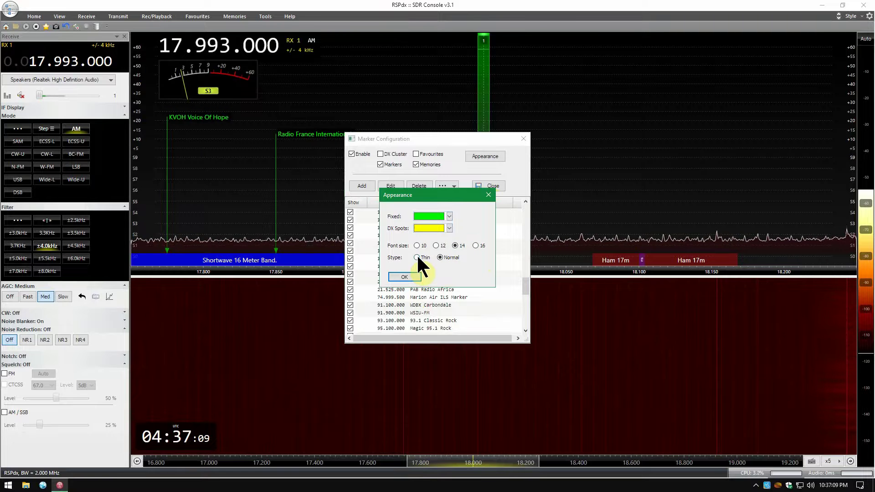
left_click(416, 258)
left_click(440, 258)
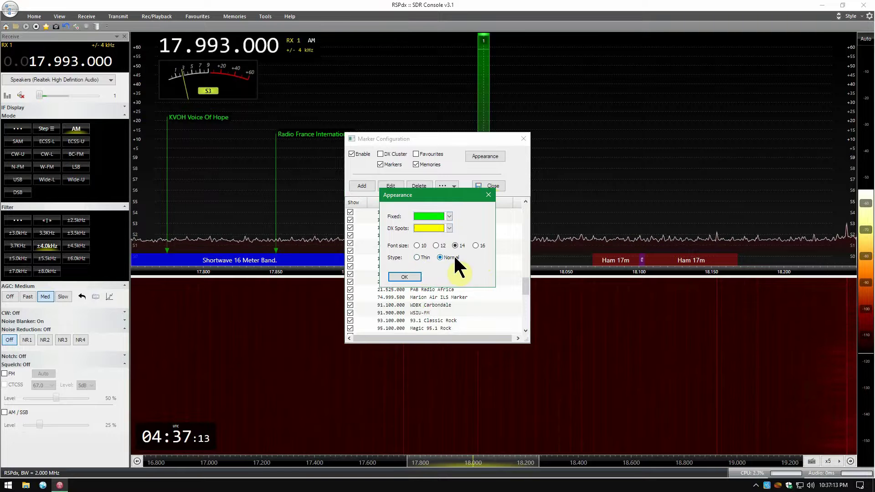
left_click(488, 195)
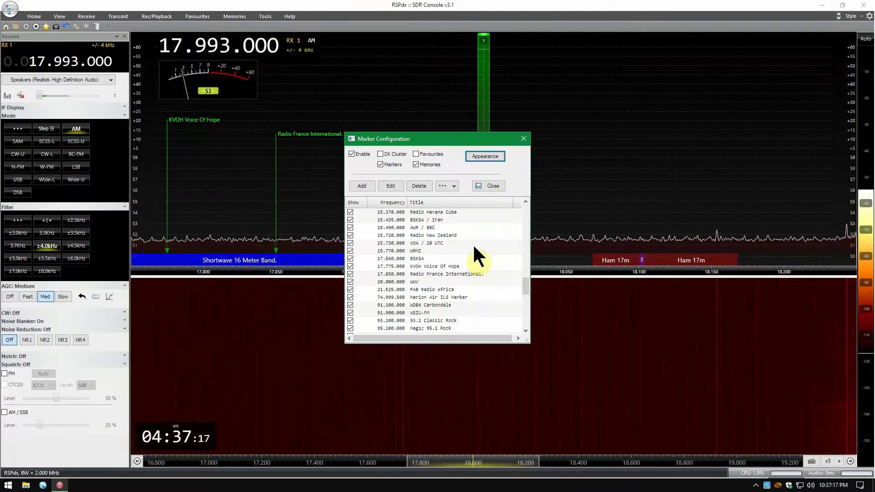
left_click(523, 138)
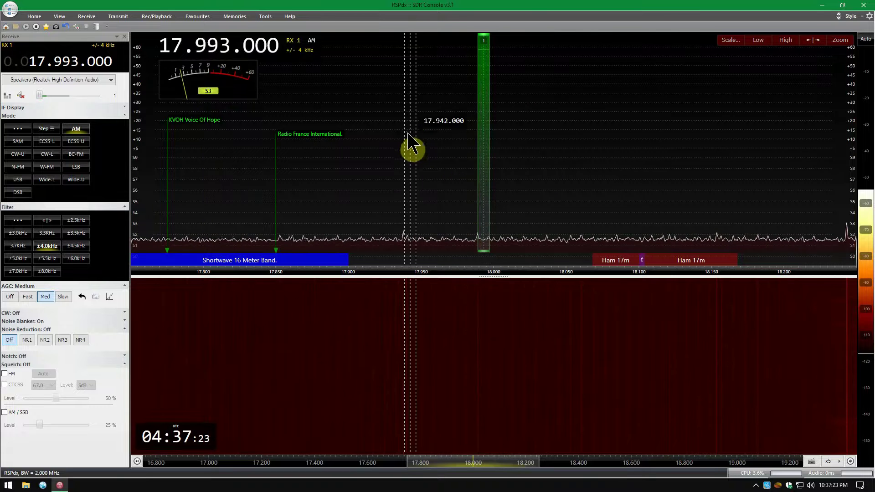
Step: Tune the receiver to 17.995 MHz, open a new spectrum marker for the current frequency and close it without adding it
scroll(414, 141, "up", 2)
left_click(60, 17)
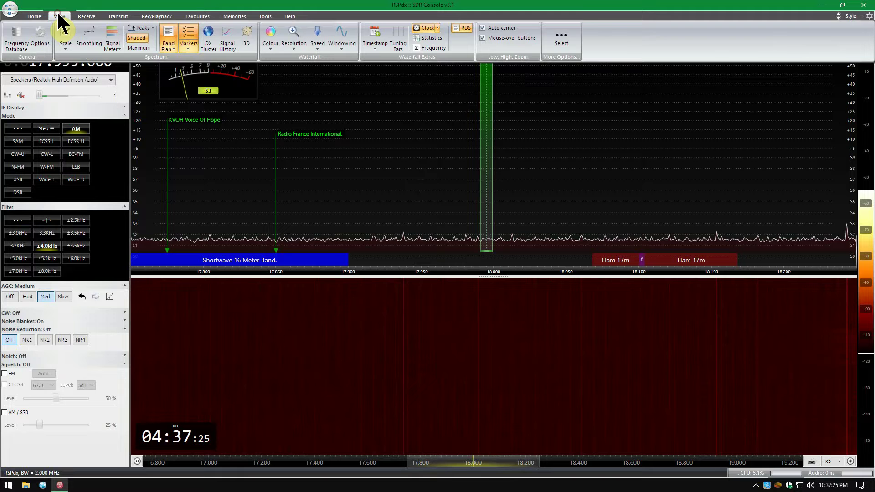
left_click(188, 46)
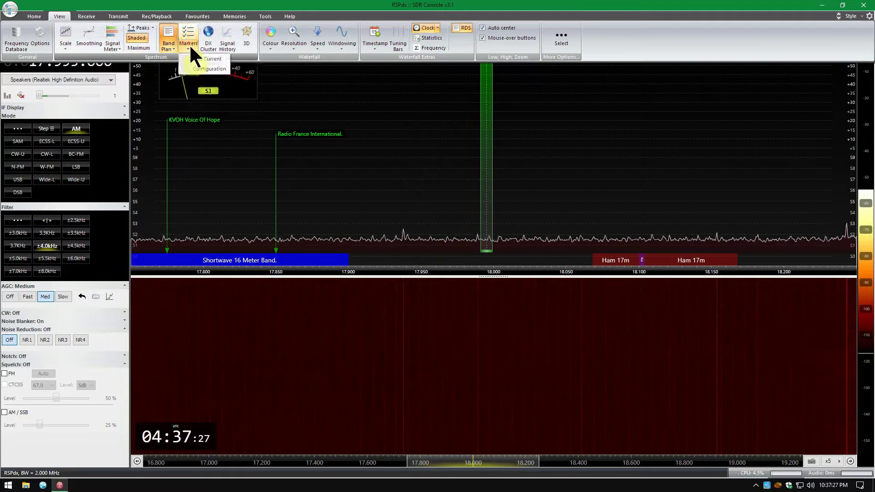
left_click(203, 58)
left_click(455, 234)
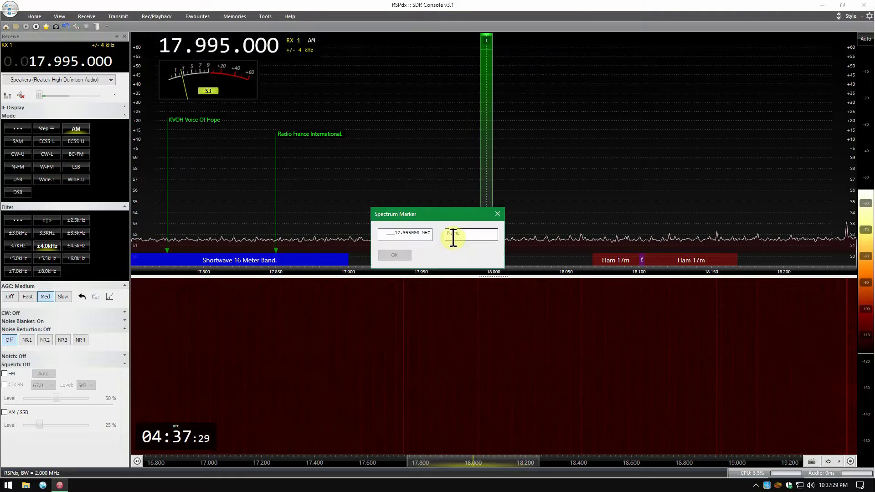
left_click(498, 214)
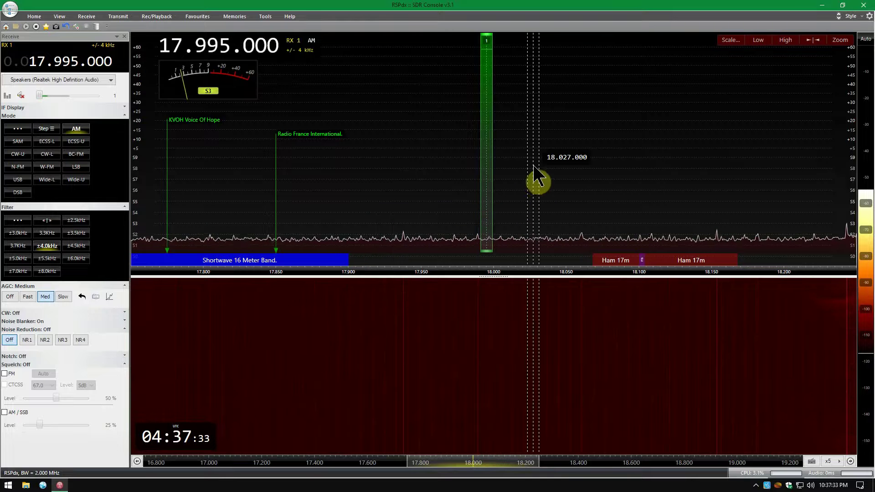
Step: Store the current 17.995 MHz AM frequency in the first empty memory slot and tune the receiver down to 17.984 MHz
left_click(234, 15)
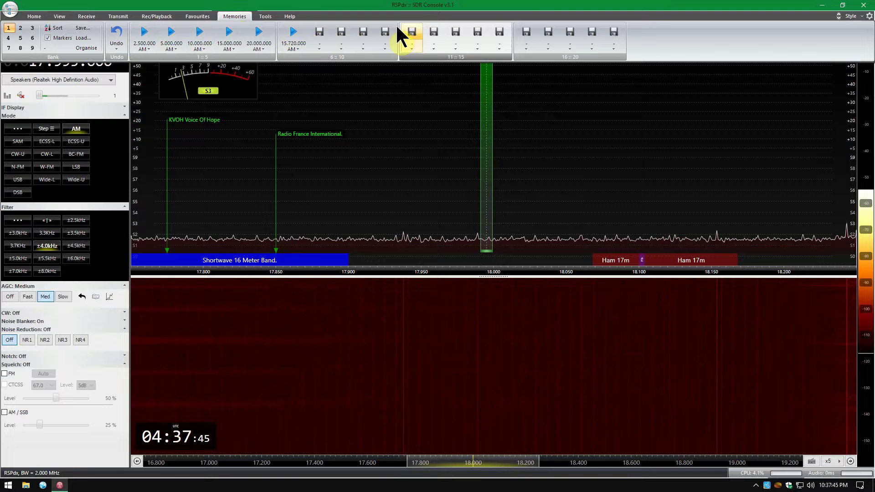
left_click(318, 31)
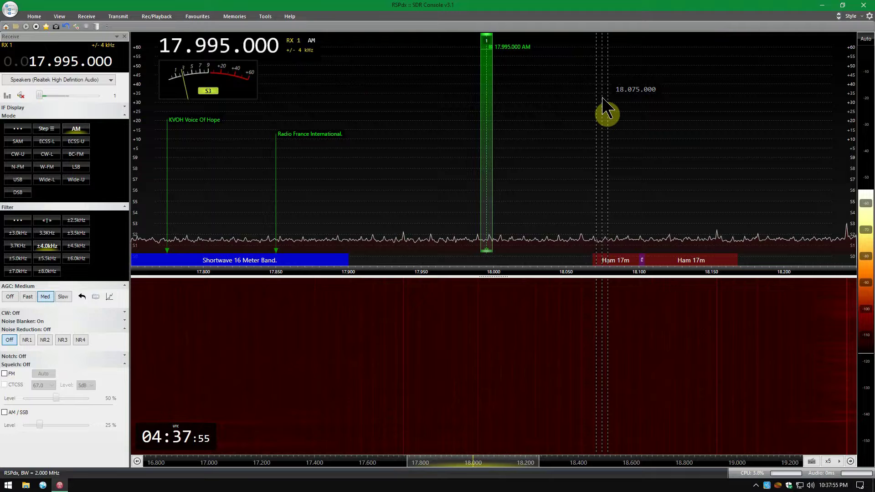
scroll(595, 127, "up", 4)
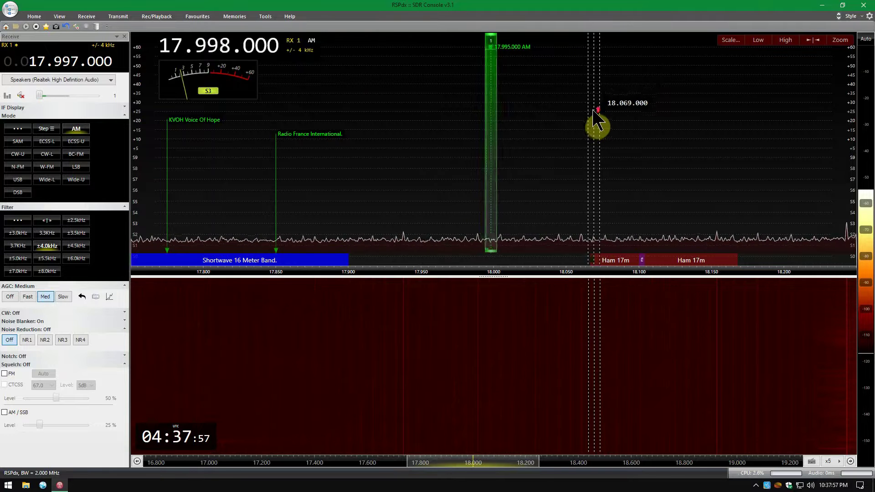
scroll(596, 126, "down", 10)
scroll(597, 127, "down", 5)
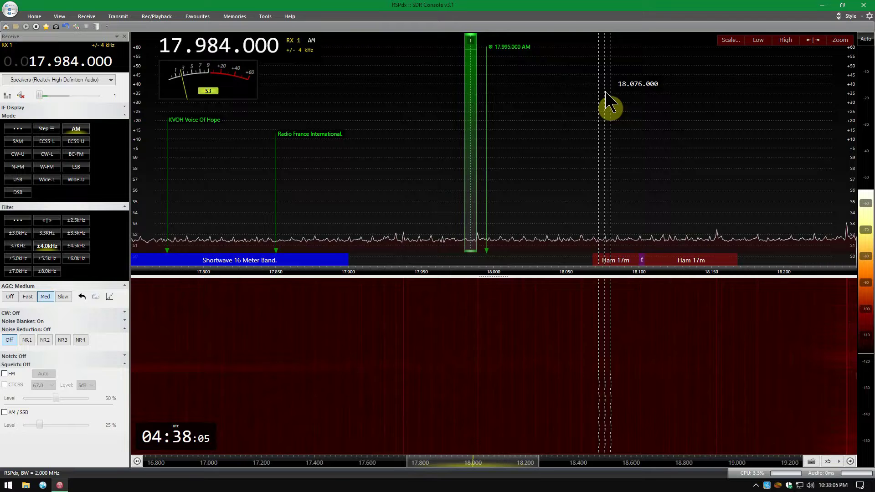
Step: Edit the 17.995 MHz memory, set its title to "Radio Station" and save it
left_click(235, 17)
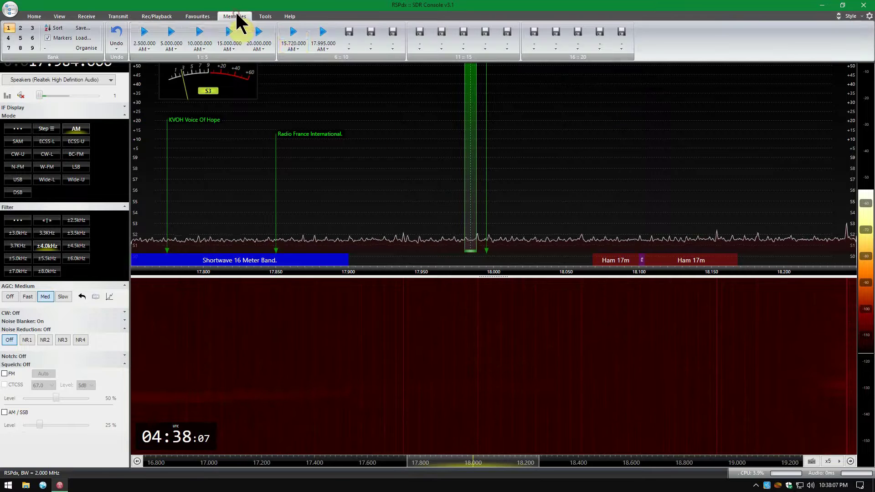
left_click(327, 48)
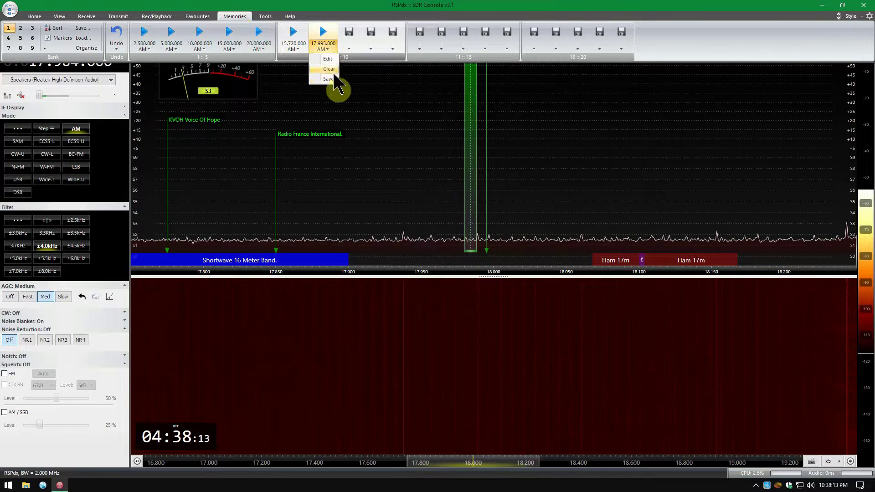
left_click(329, 79)
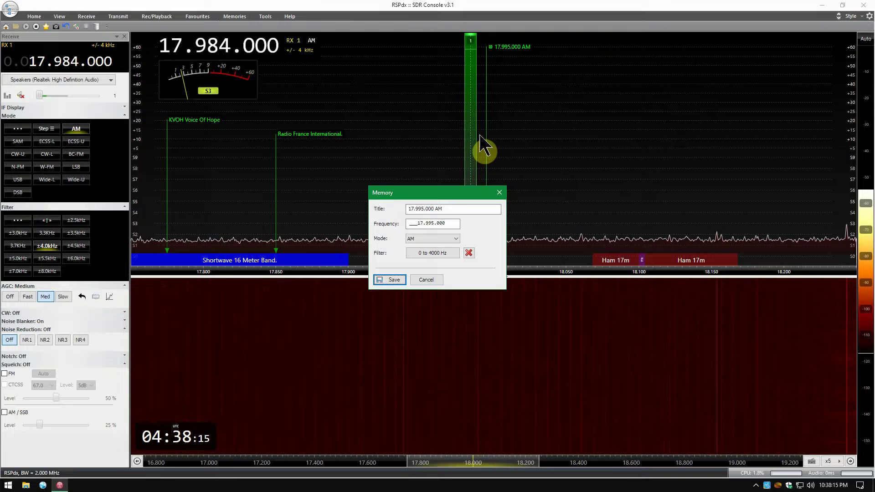
left_click(444, 210)
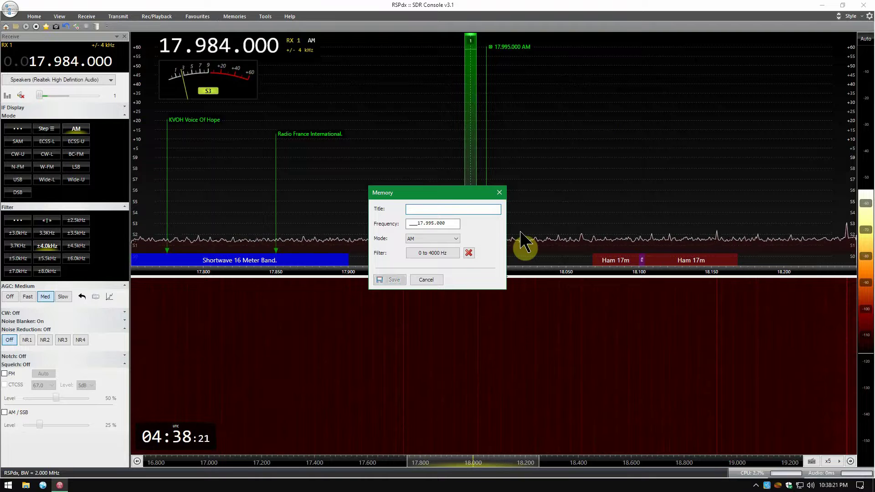
type("Radio Station")
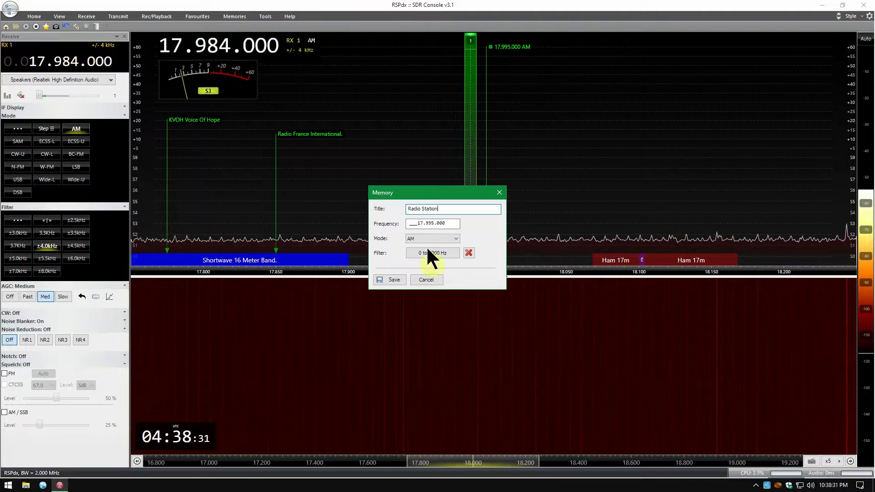
left_click(393, 280)
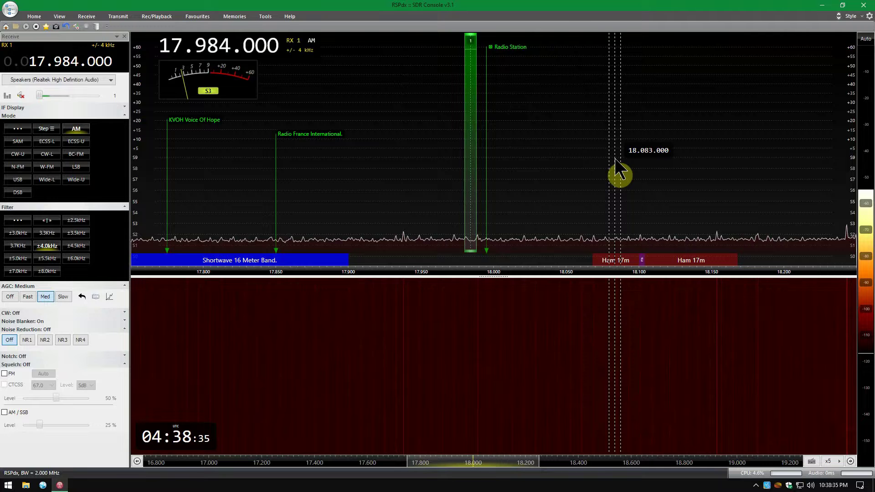
left_click(234, 17)
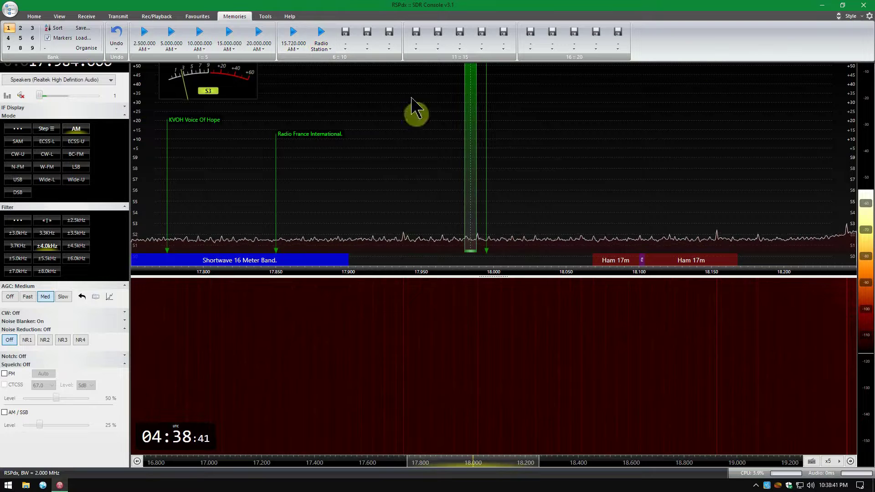
left_click(709, 44)
left_click(646, 33)
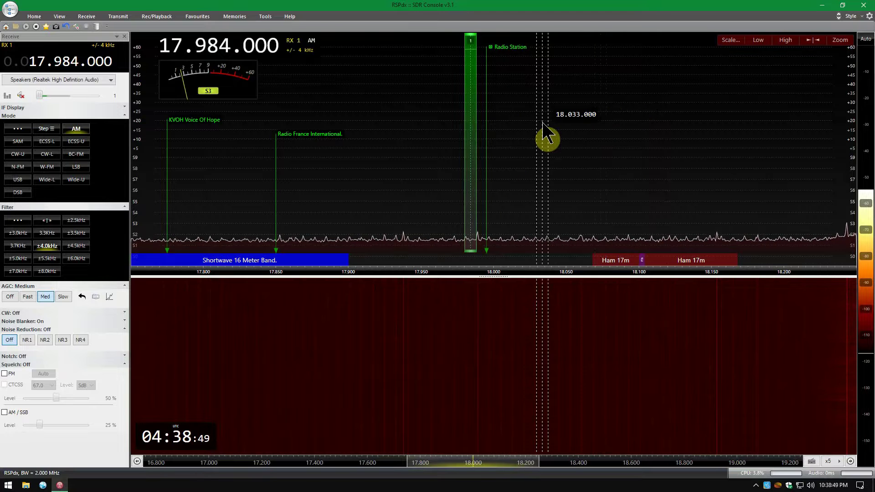
Step: Clear the "Radio Station" memory so that its marker is removed from the spectrum
left_click(234, 17)
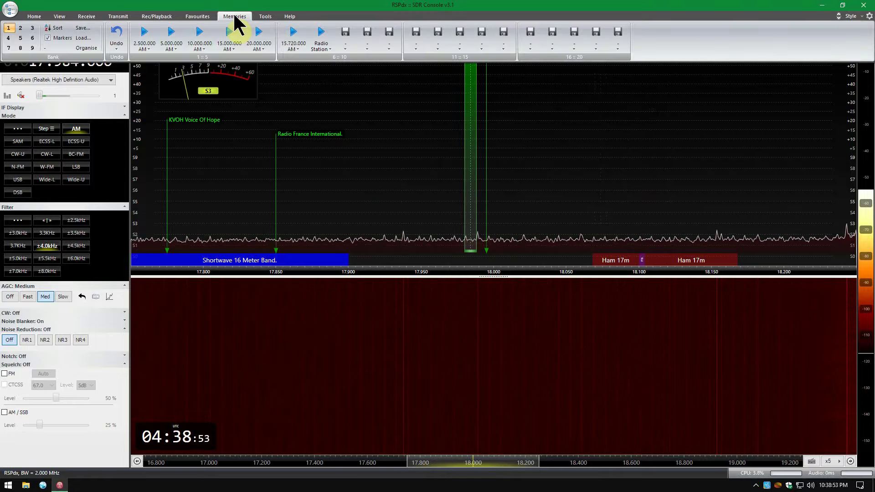
left_click(330, 49)
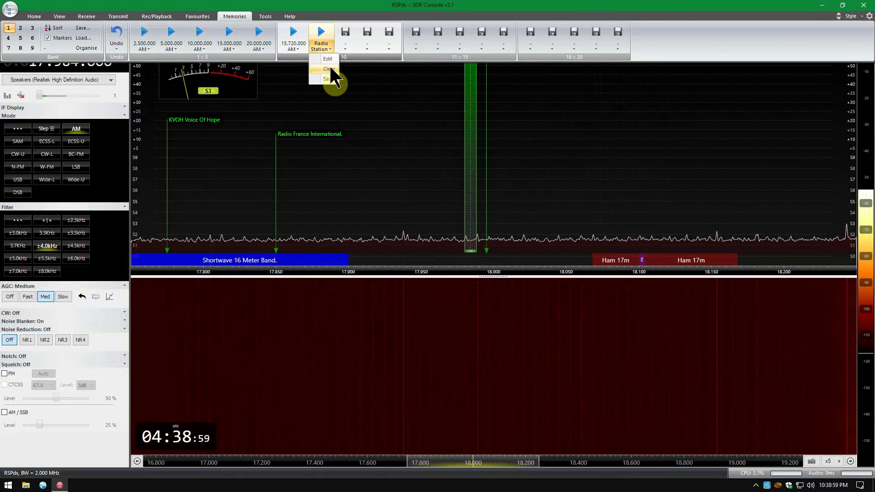
left_click(329, 69)
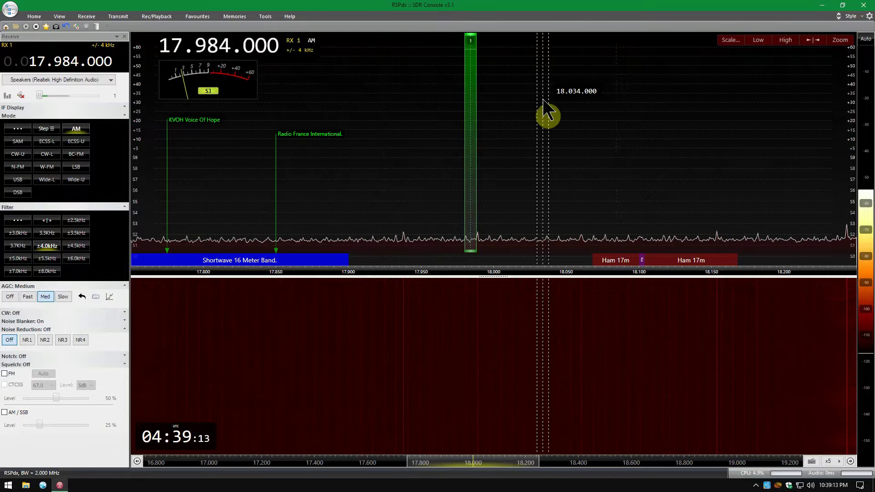
Step: Recall the 49m broadcast favourite to tune the receiver to 6.000 MHz
left_click(197, 16)
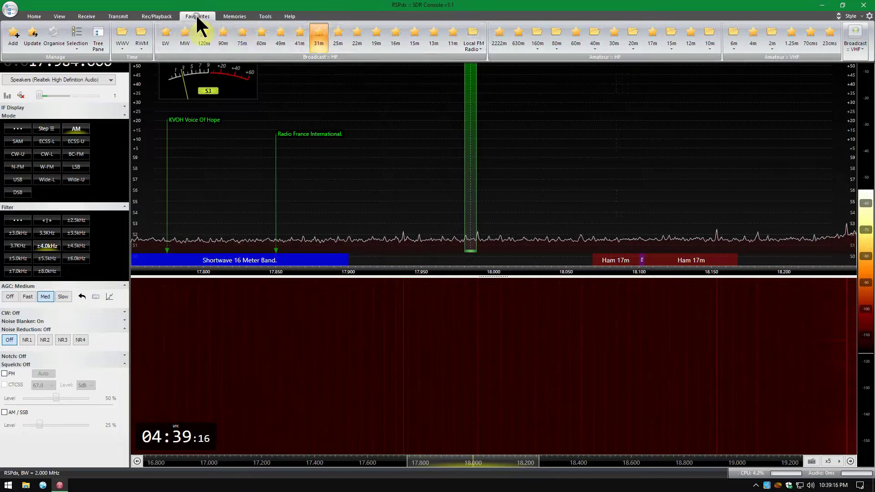
left_click(279, 40)
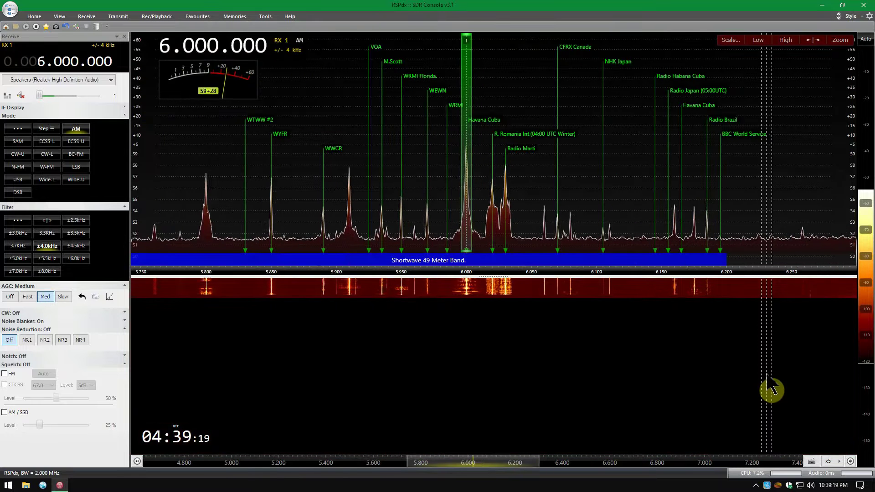